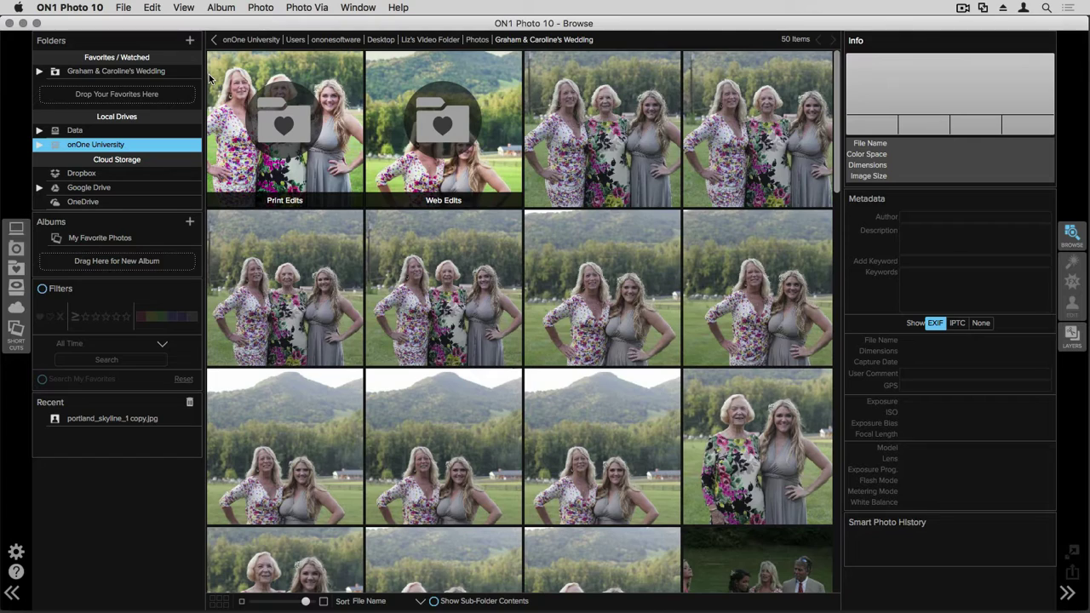
Browse the onOne University drive's Desktop folder and its three subfolders via File > Browse Desktop
left_click(39, 146)
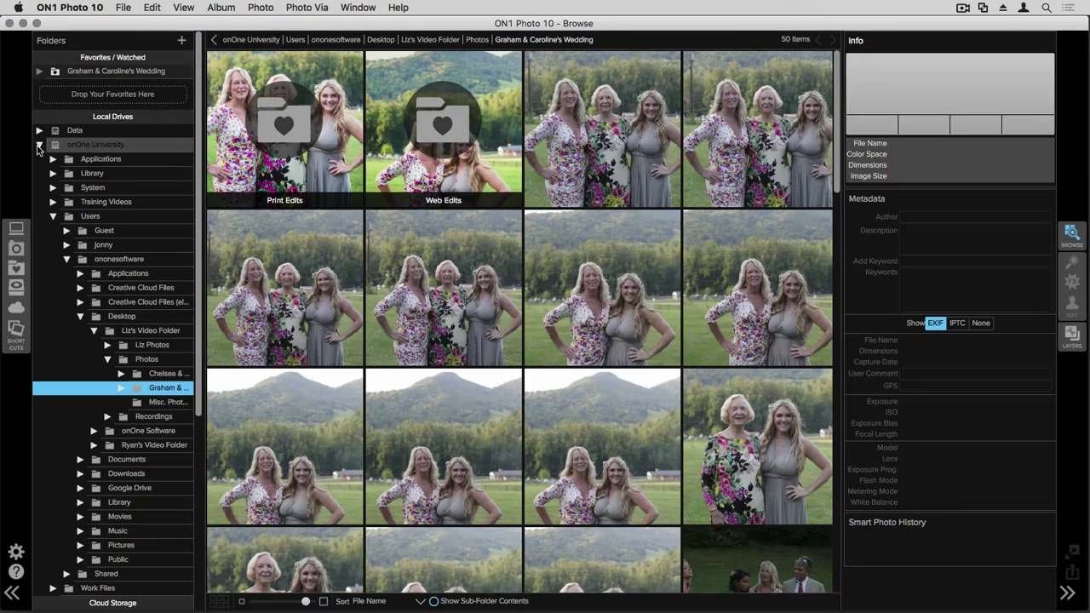
left_click(39, 145)
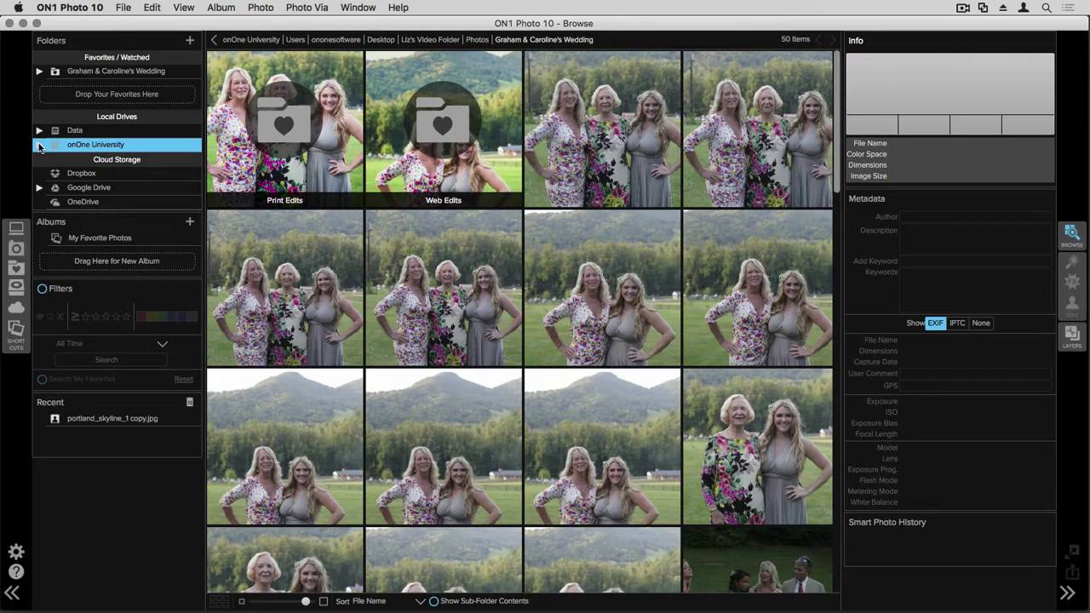
left_click(124, 8)
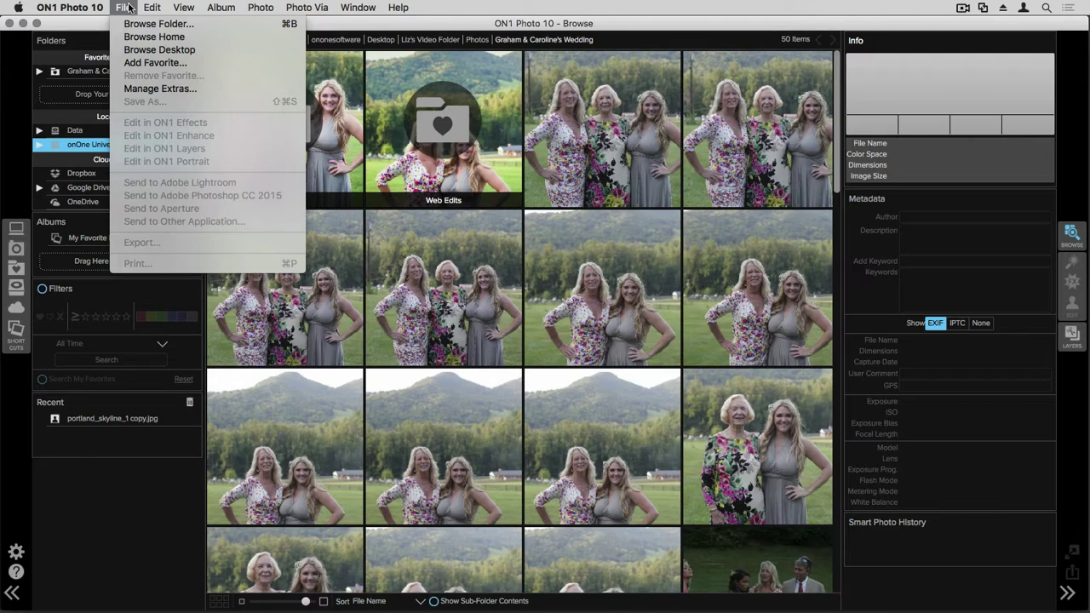
left_click(152, 51)
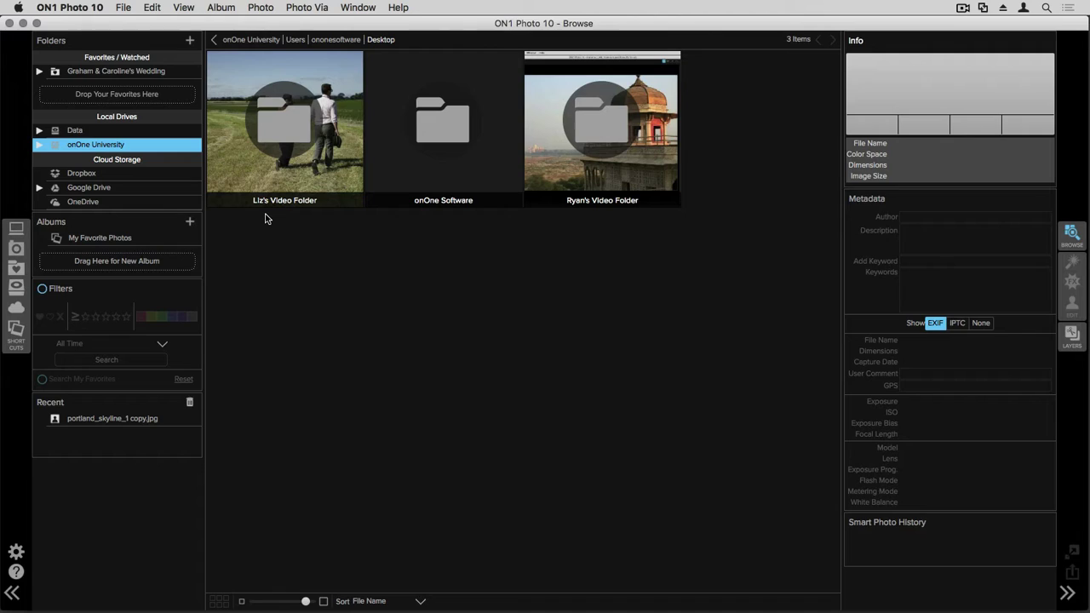
Open Liz's Video Folder, then its Photos subfolder, in the browse grid
double_click(283, 91)
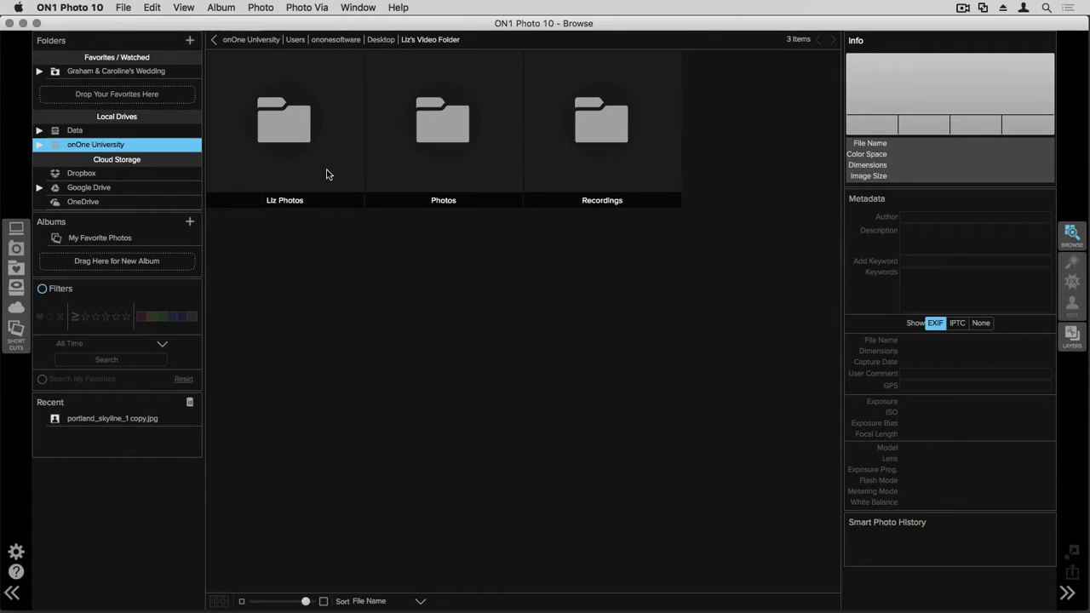
double_click(434, 120)
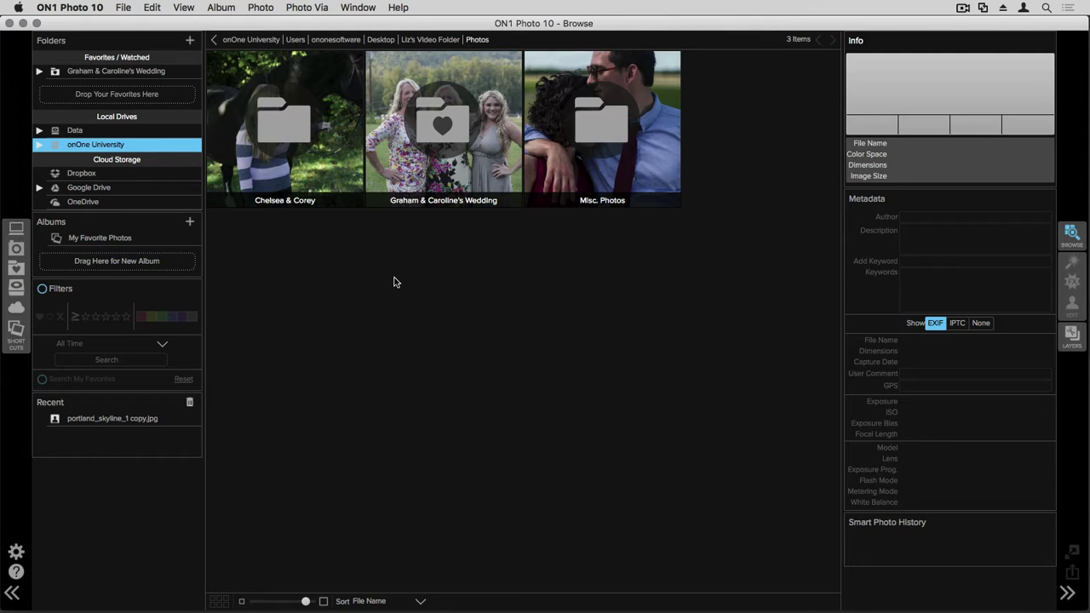
Add Chelsea & Corey to Favorites / Watched, then return to the Photos folder
left_click_drag(303, 134, 170, 100)
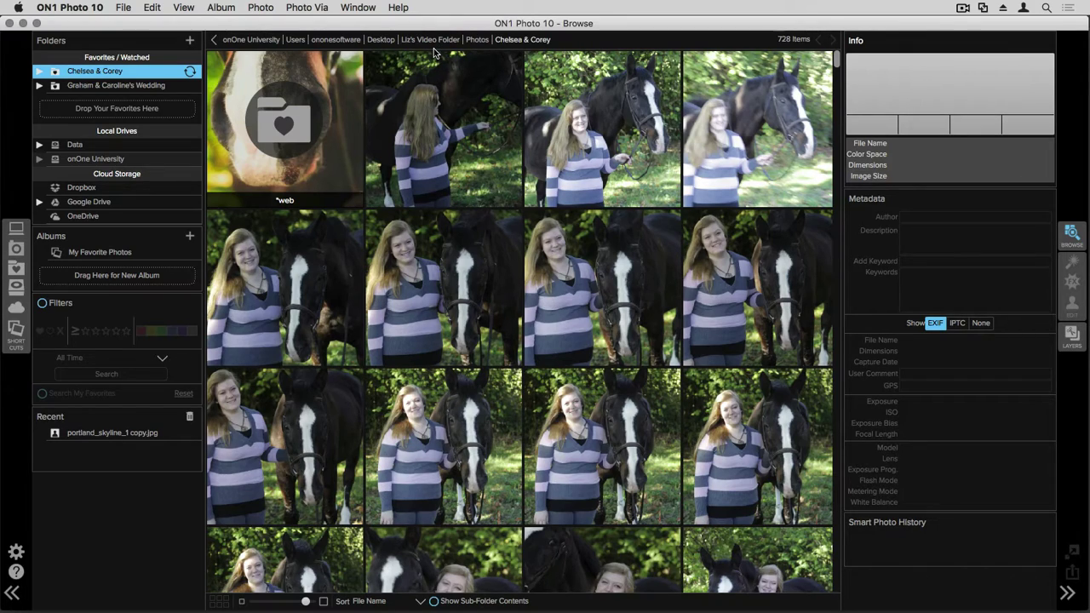
left_click(477, 40)
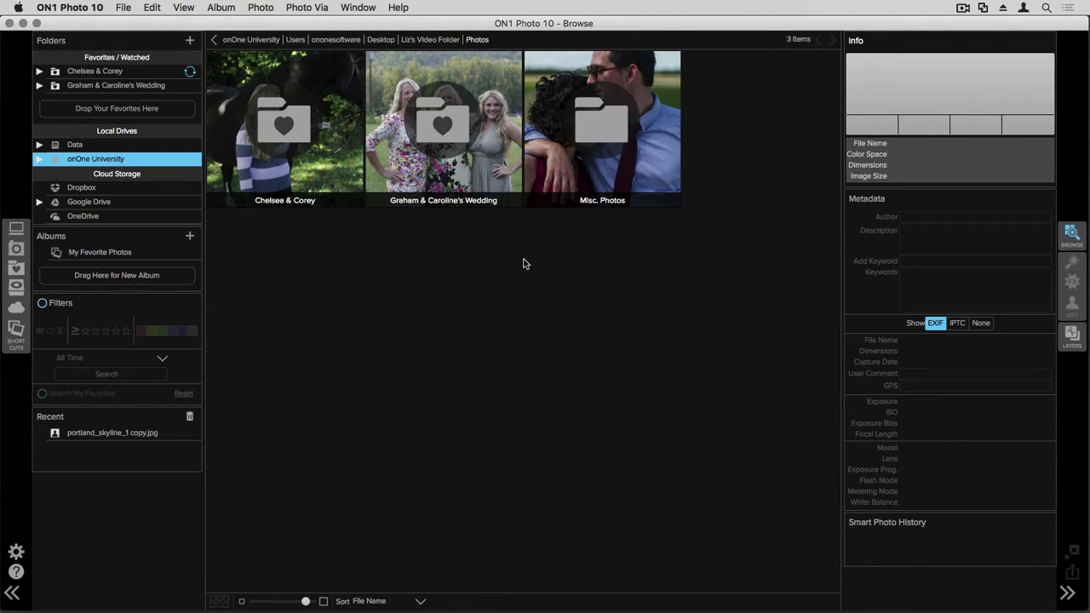
Open the Graham & Caroline's Wedding folder and select the third photo in the top row
double_click(476, 150)
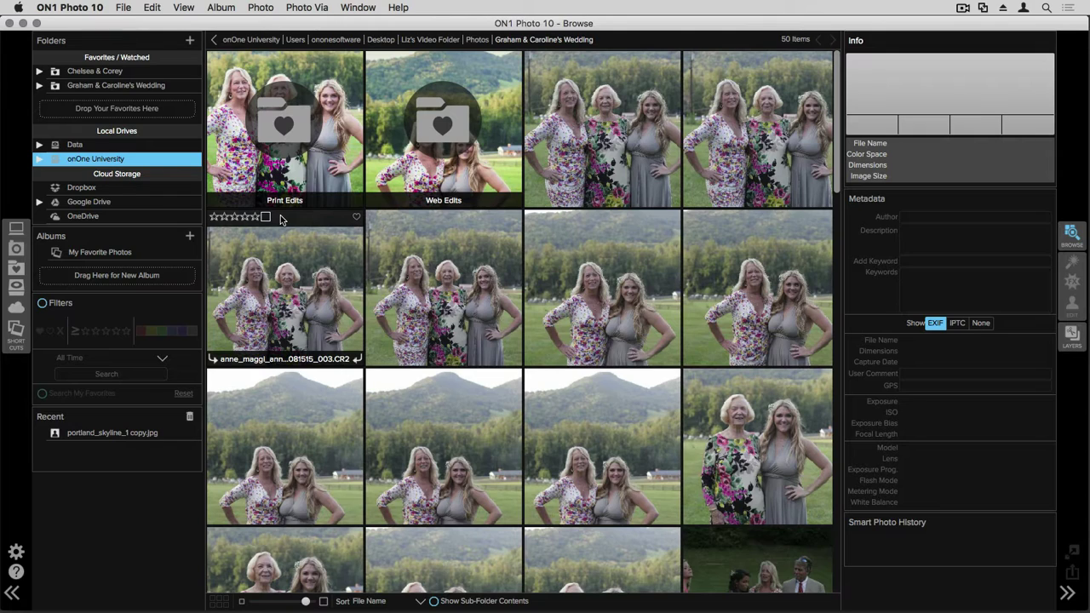
left_click(619, 149)
double_click(619, 149)
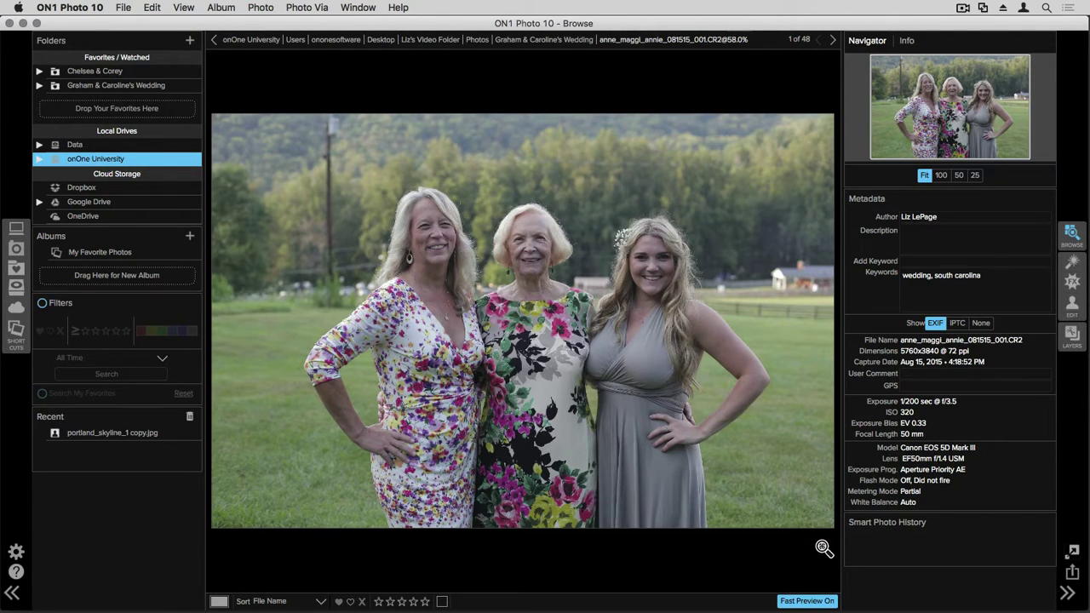
left_click(678, 242)
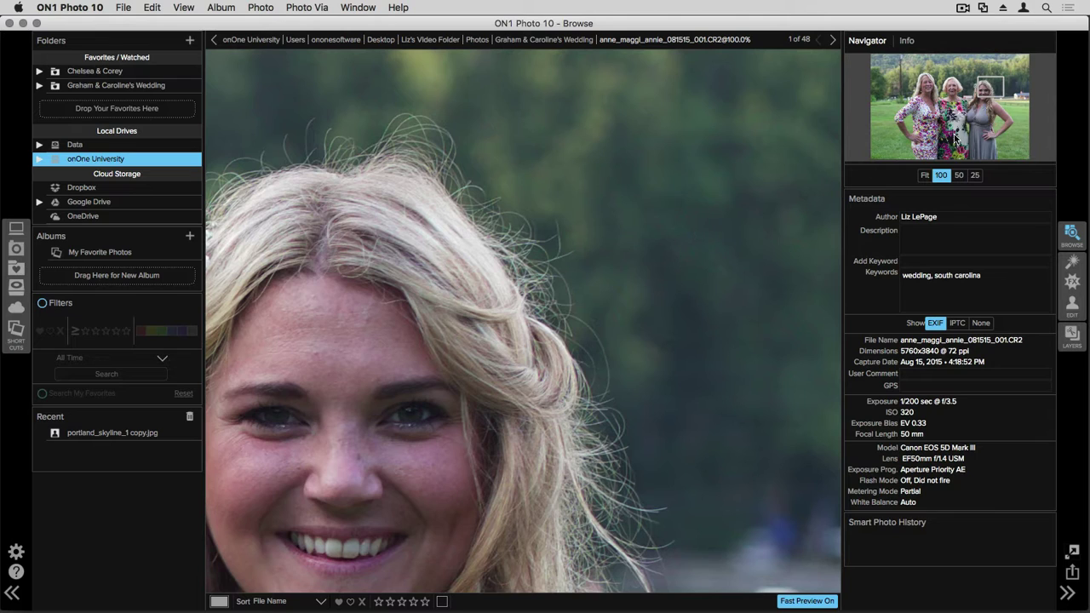
mouse_move(996, 86)
left_mouse_down()
mouse_move(976, 77)
mouse_move(985, 81)
left_mouse_up()
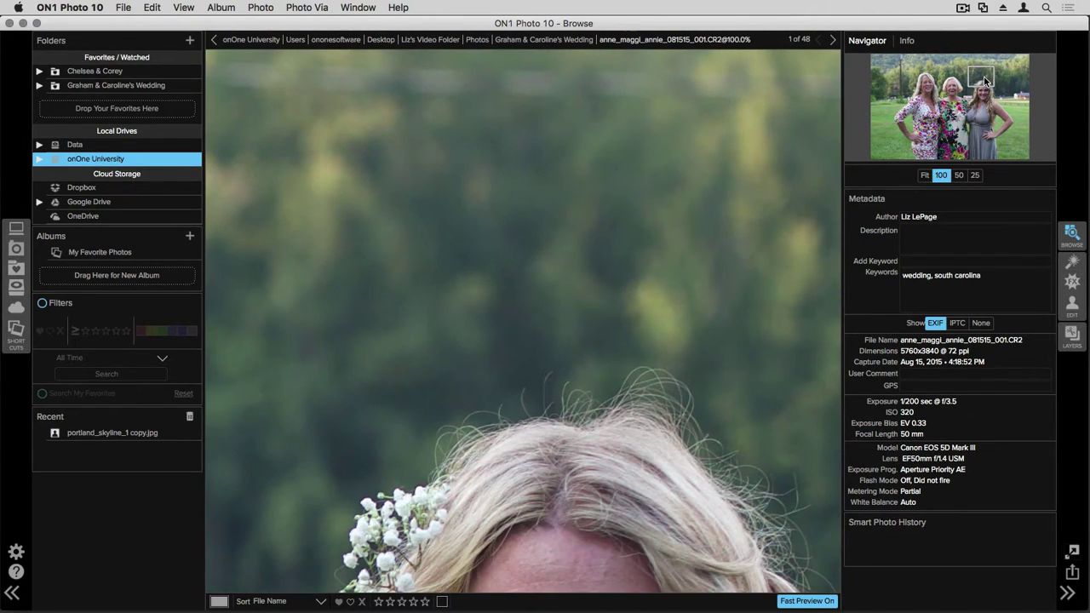
left_click(521, 327)
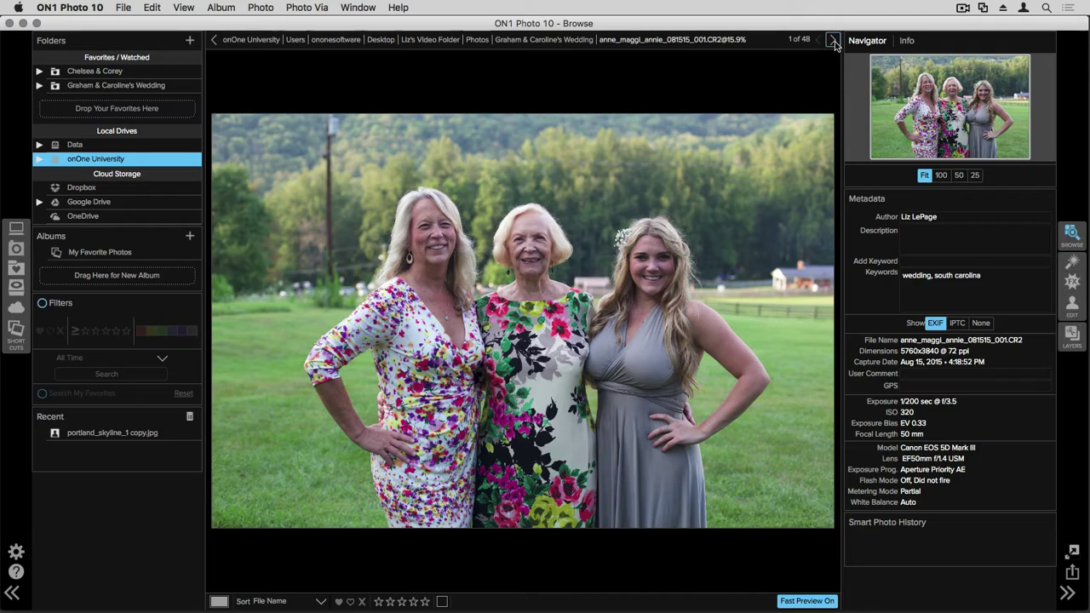
Advance 18 photos to black_family_081515_006.CR2 (19 of 48), then return to Grid view
left_click(832, 41)
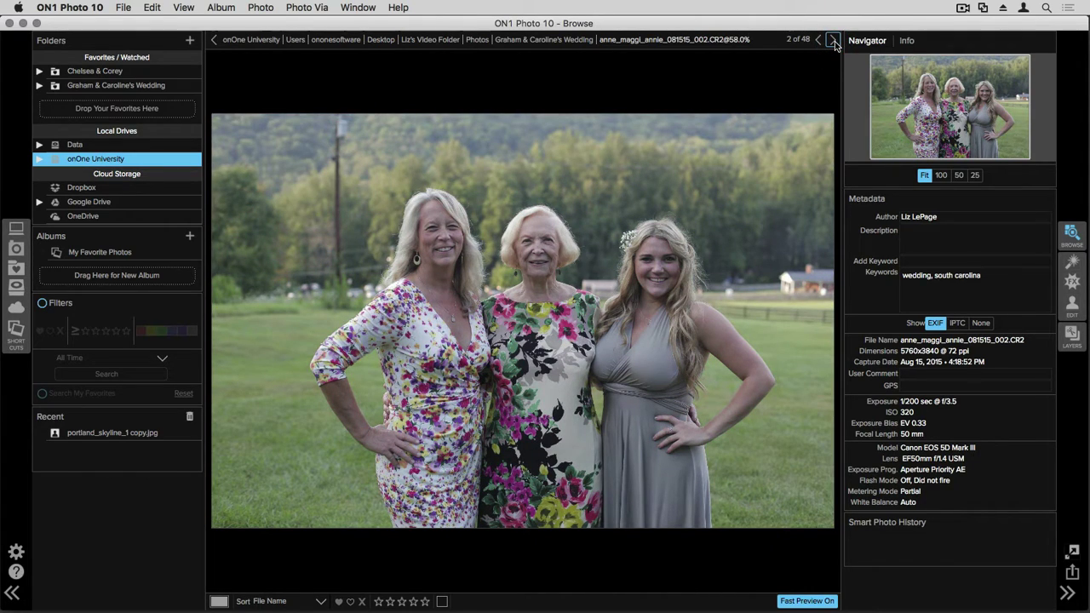
left_click(833, 41)
left_click(832, 41)
left_click(832, 40)
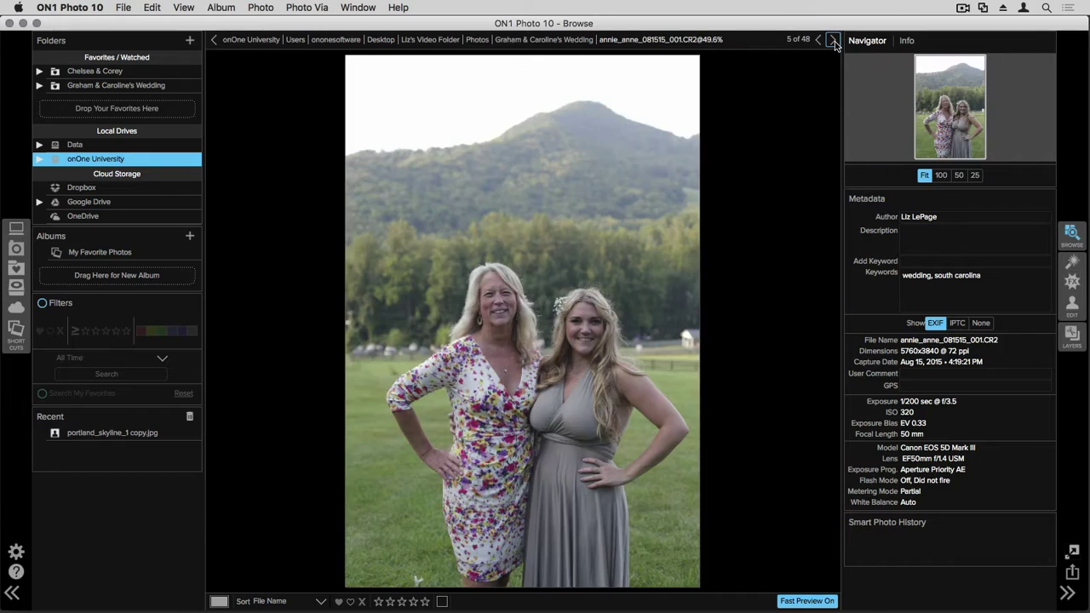
left_click(833, 41)
left_click(832, 41)
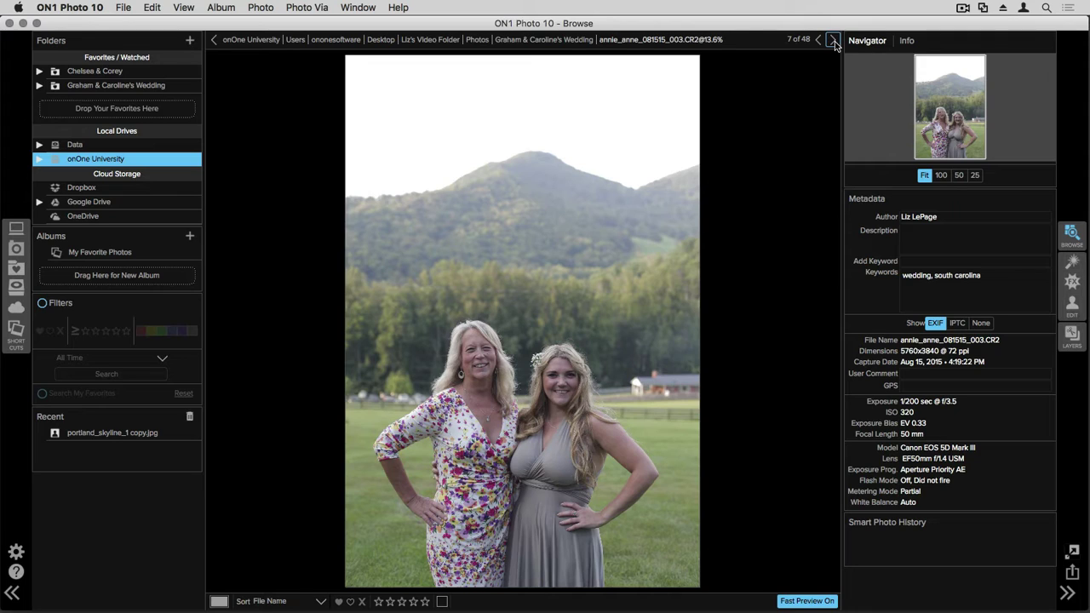
left_click(832, 41)
left_click(833, 40)
left_click(832, 41)
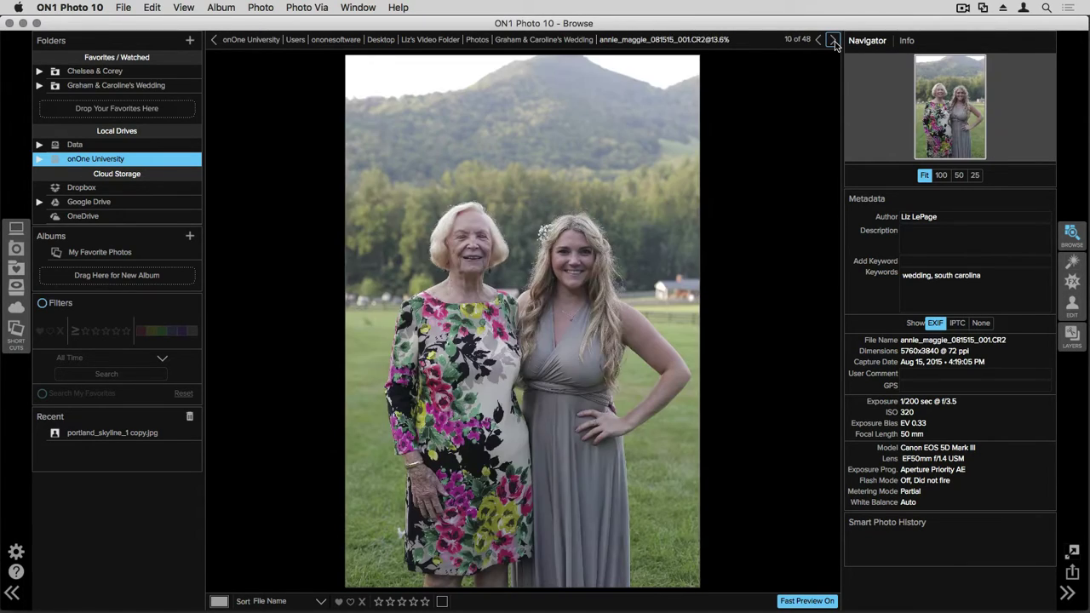
left_click(833, 42)
left_click(832, 41)
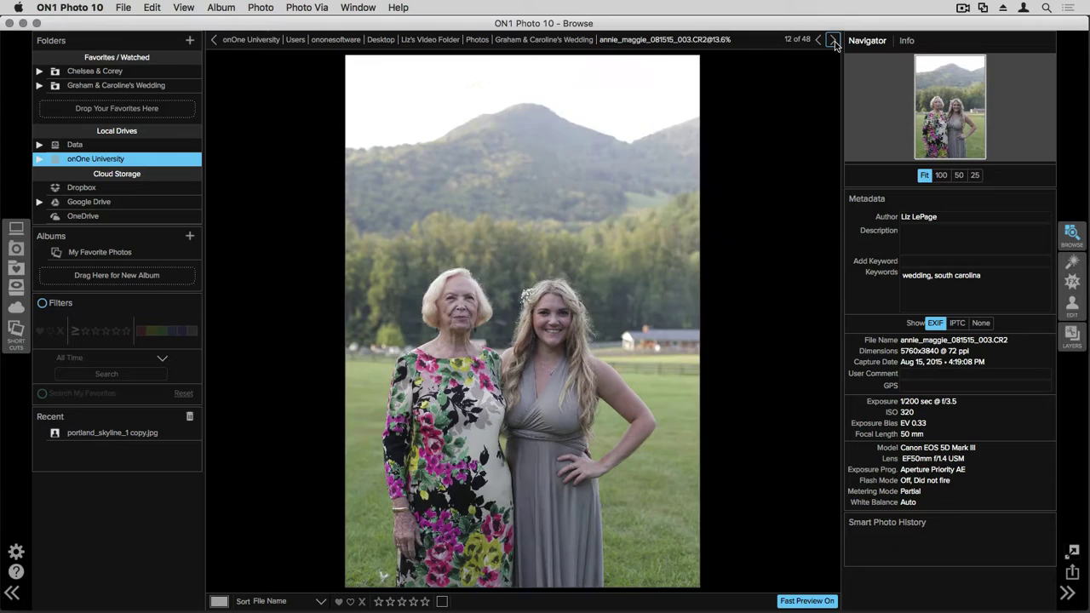
left_click(833, 41)
left_click(833, 41)
left_click(832, 41)
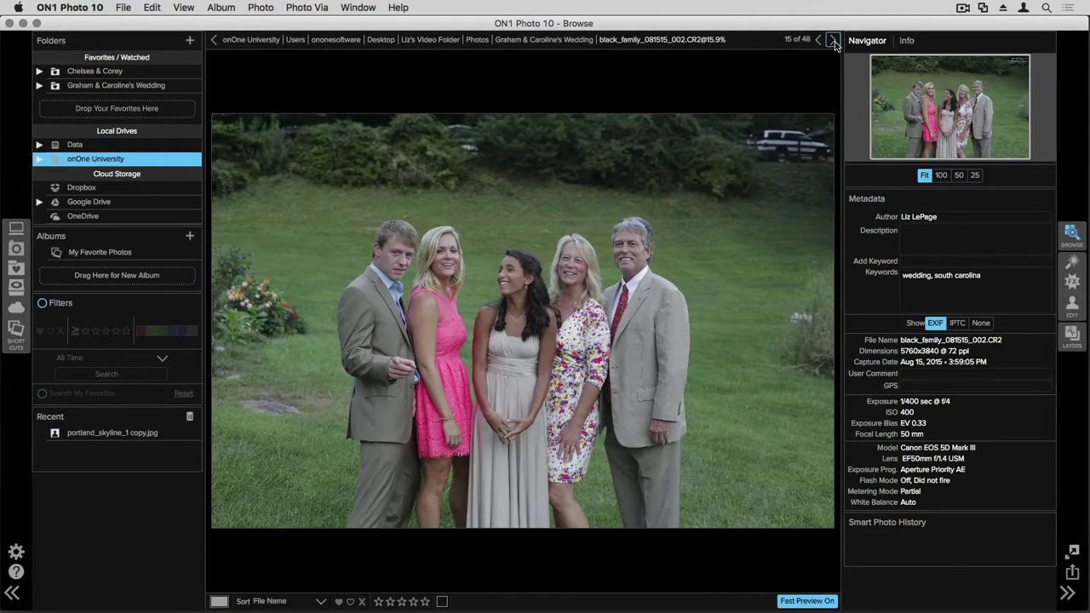
left_click(832, 41)
left_click(832, 41)
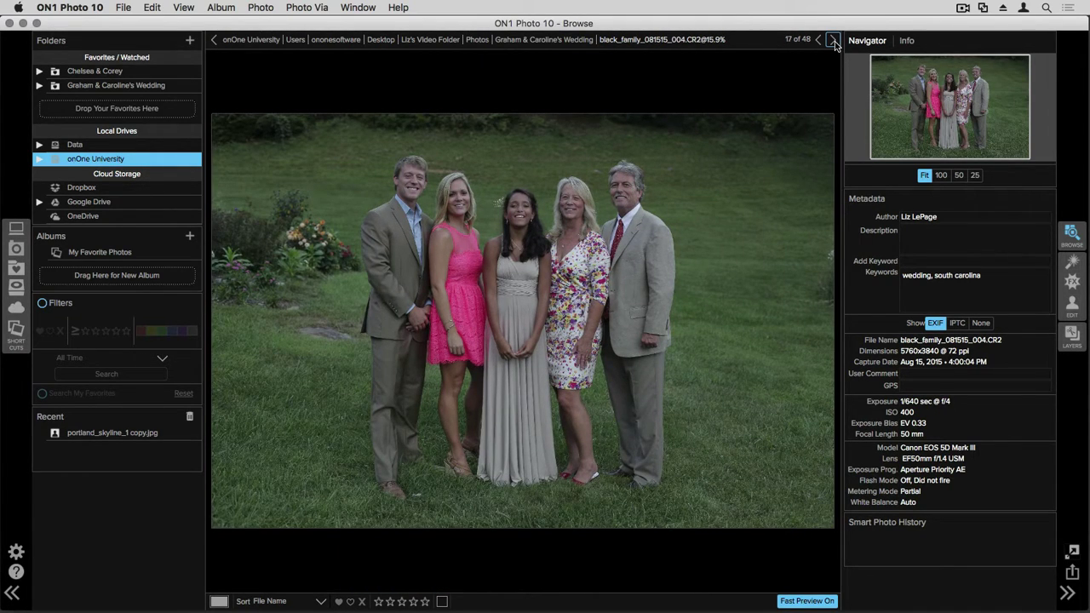
left_click(832, 41)
left_click(832, 40)
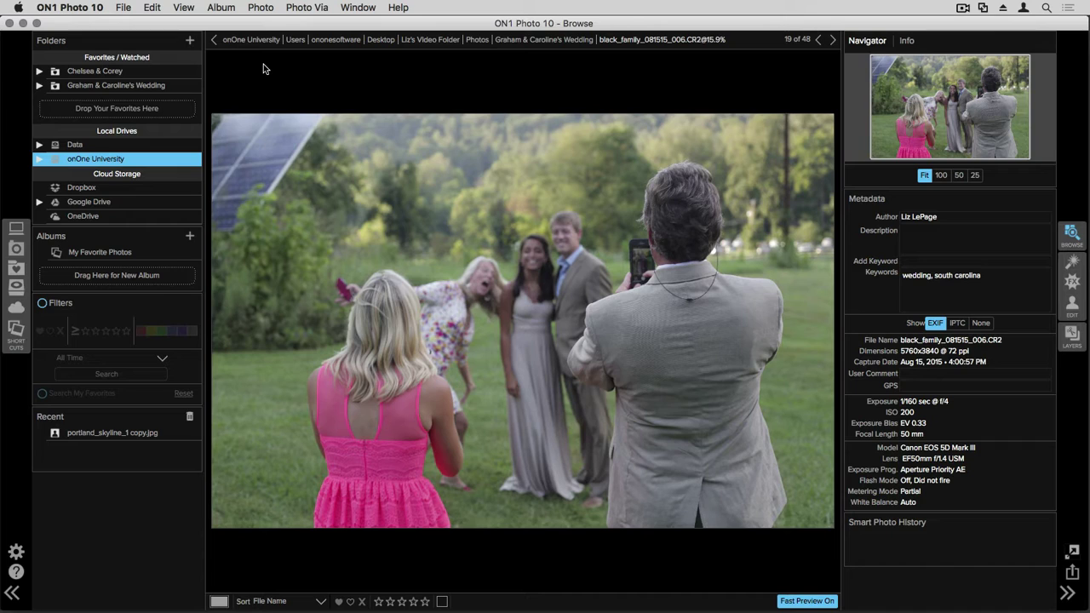
key("g")
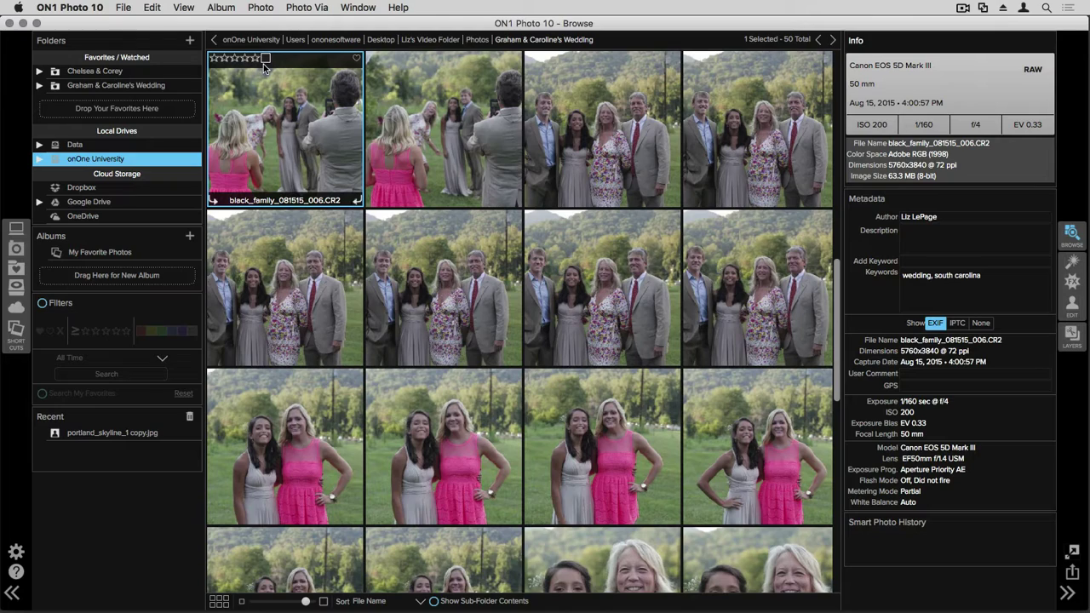
Uncheck View > Square Thumbnails so thumbnails keep their original proportions
left_click(184, 6)
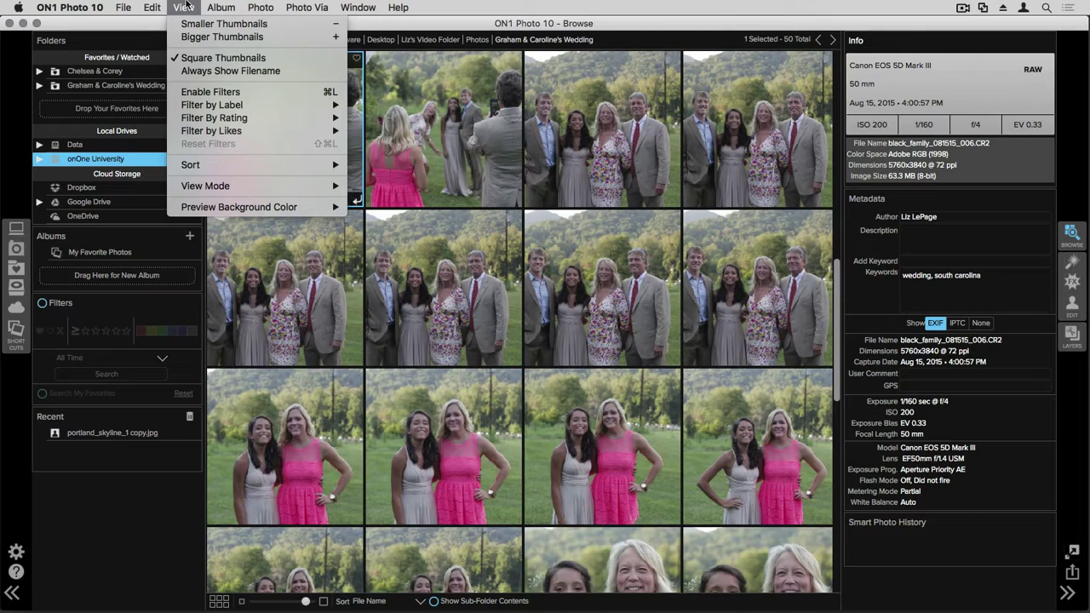
left_click(194, 58)
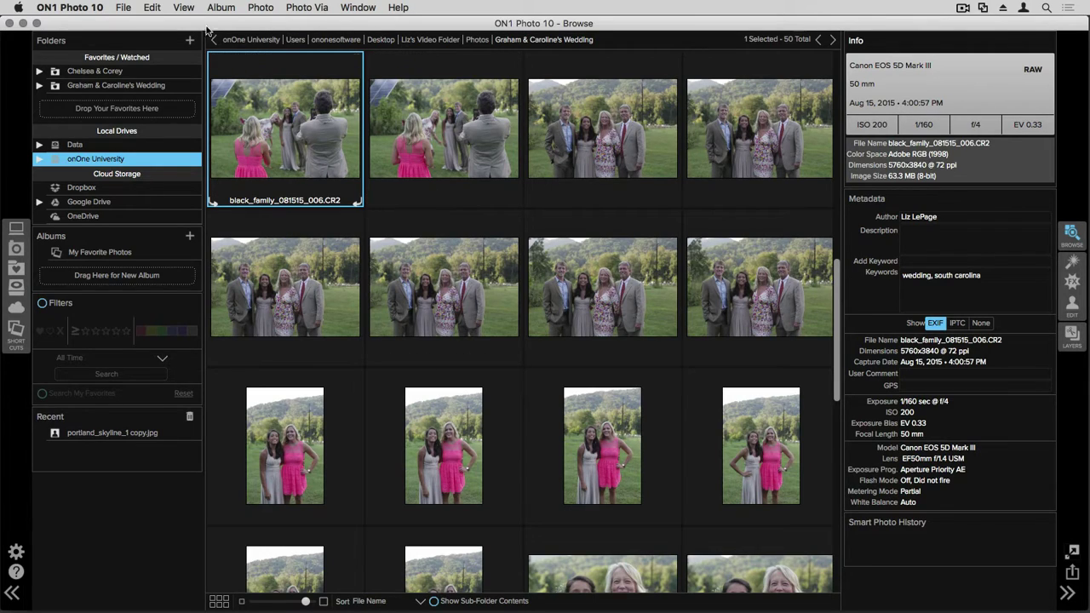
Enable View > Always Show Filename and reopen the View menu to confirm it's checked
left_click(183, 7)
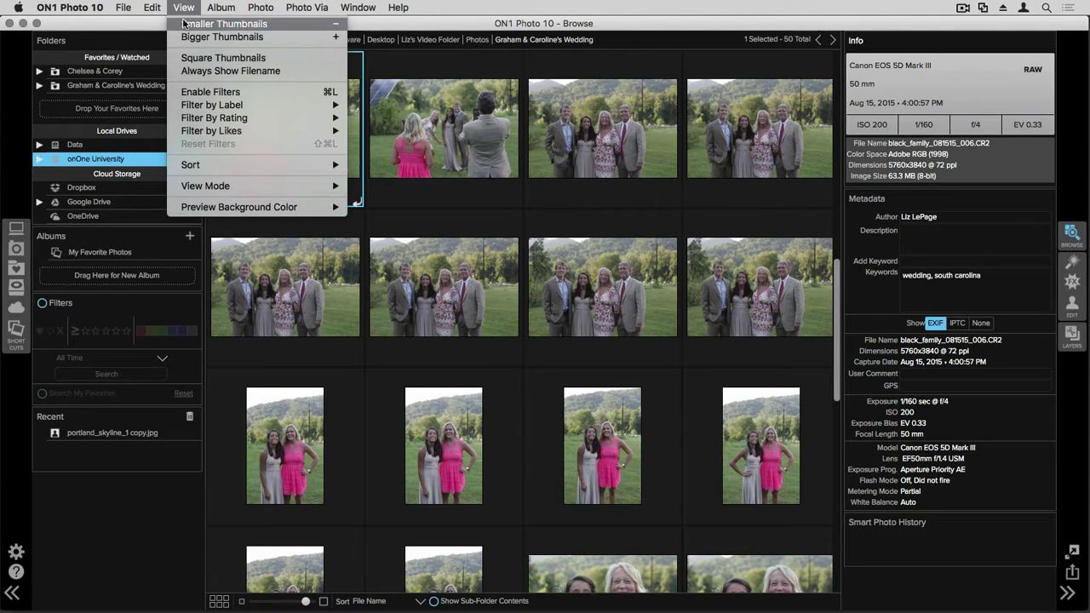
left_click(192, 73)
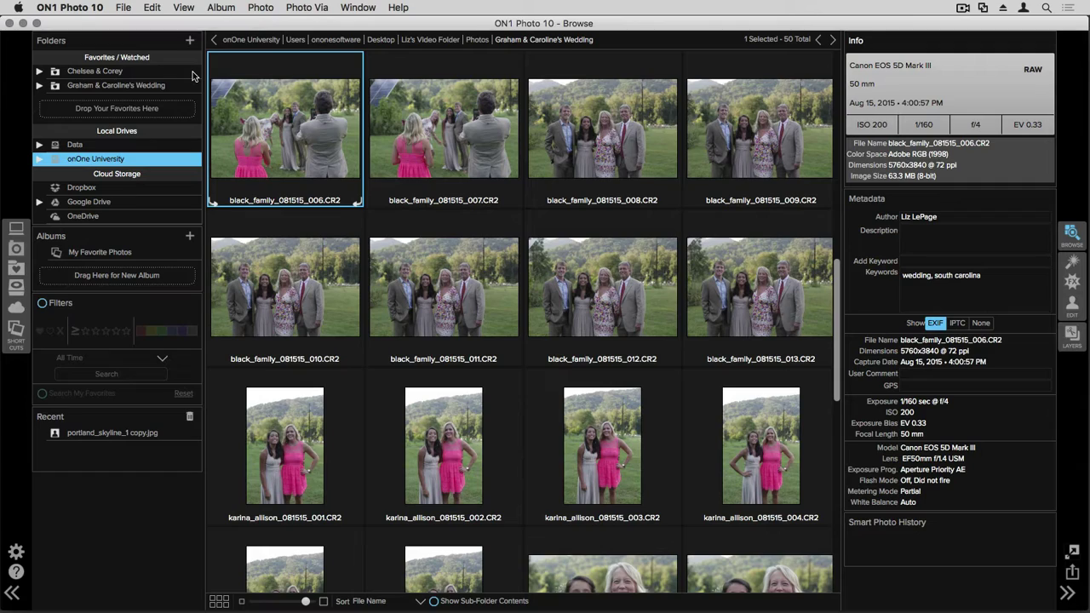
left_click(184, 8)
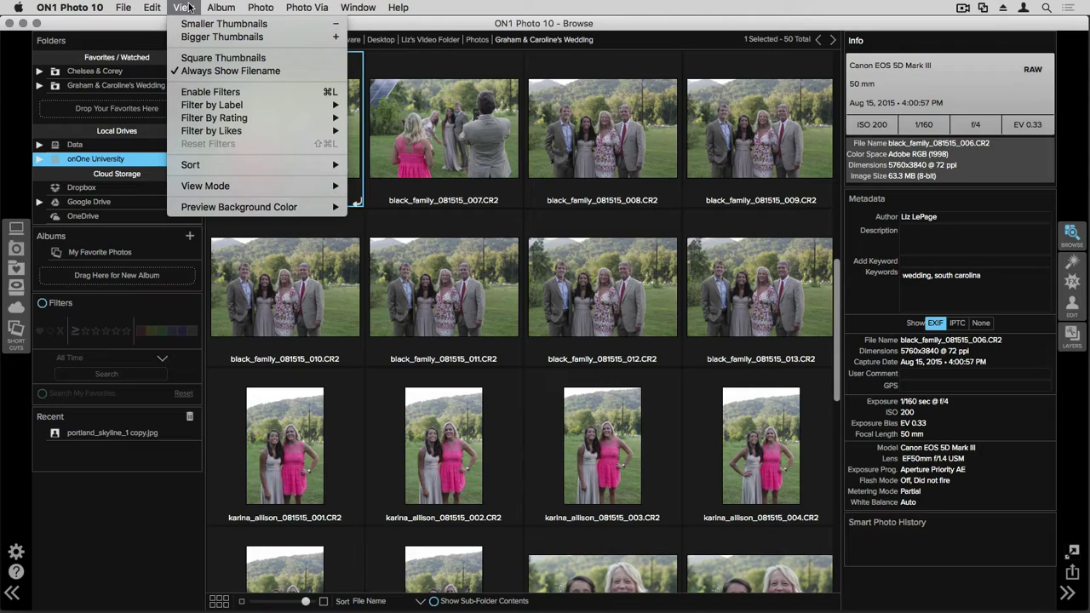
Resize the wedding grid thumbnails down to six per row with shortened file names
left_click(188, 8)
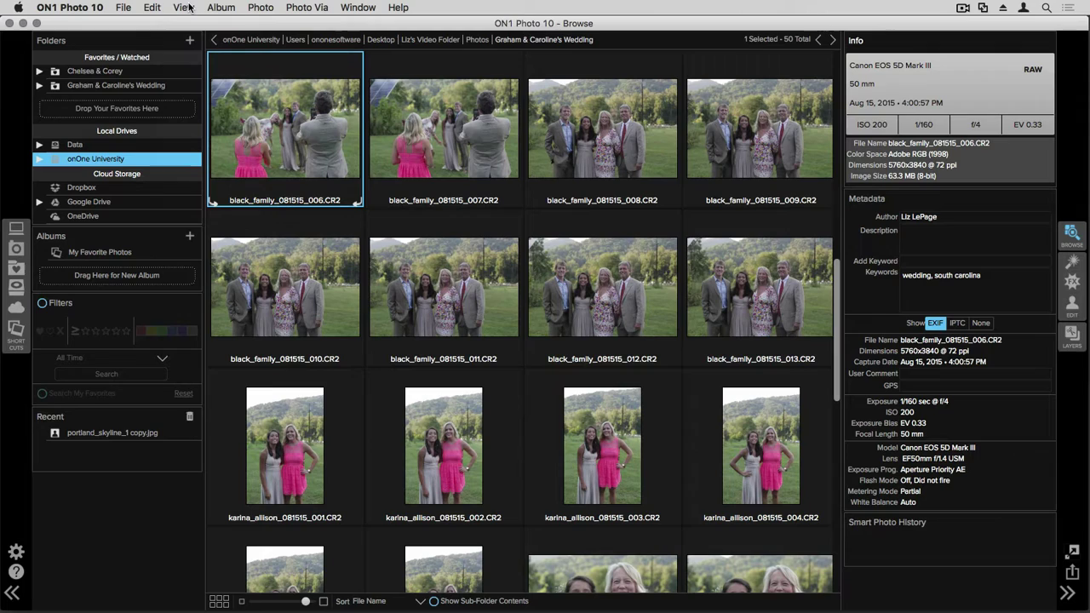
key("super+equal")
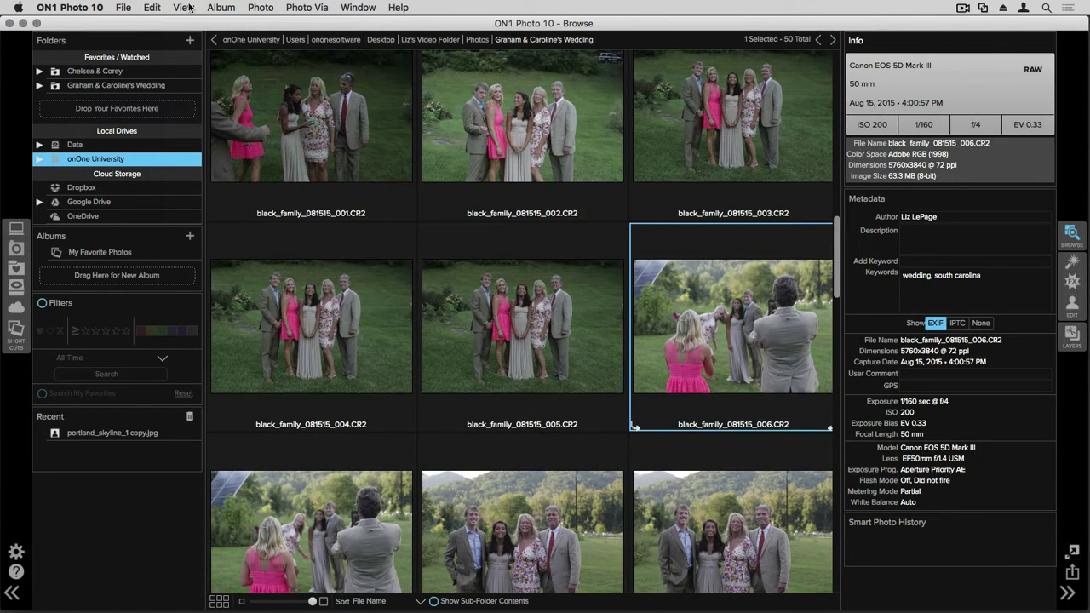
key("super+minus")
key("super+minus")
key("super+minus")
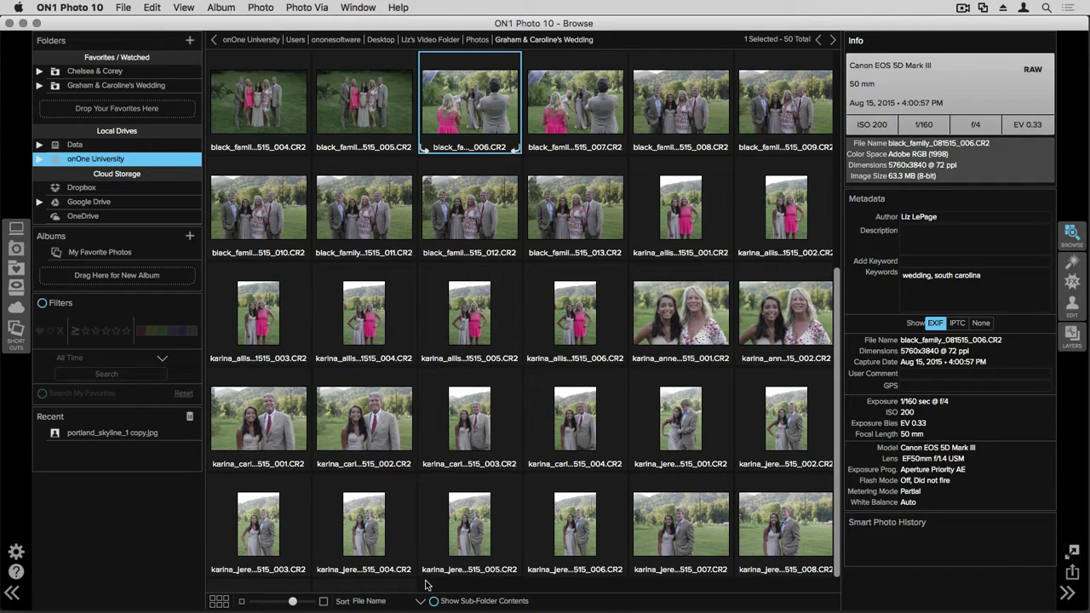
Keep the grid sorted by File Name and scroll back to the top of the folder
left_click(419, 601)
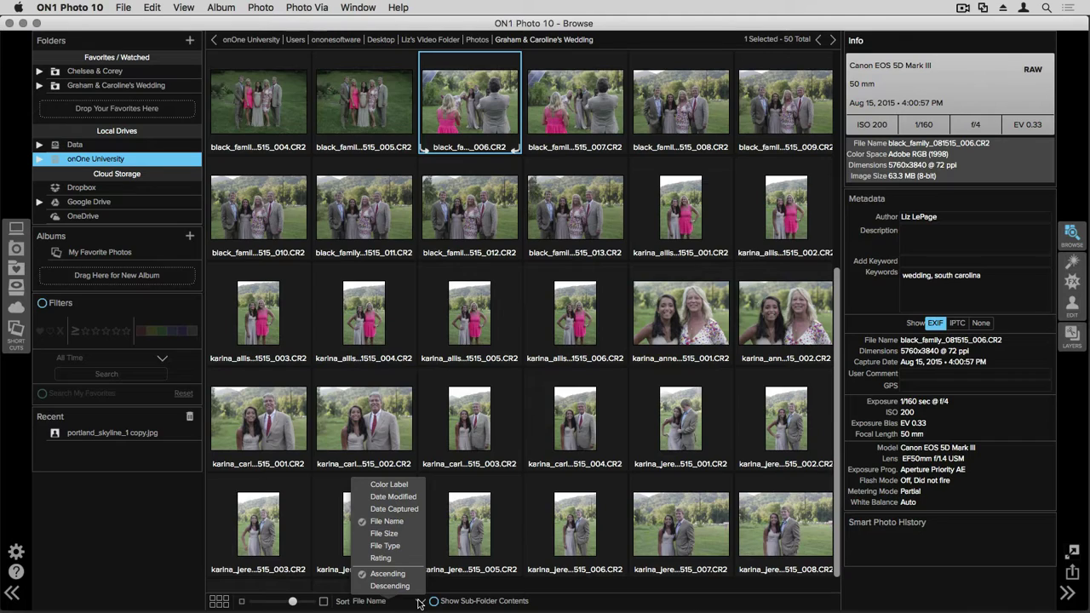
left_click(418, 602)
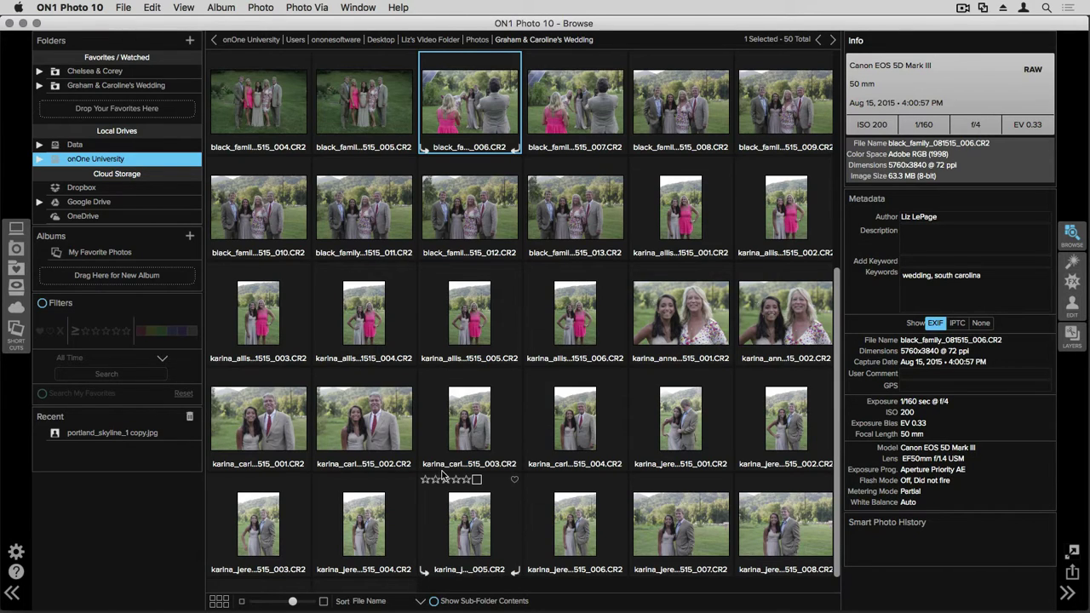
scroll(443, 474, "up", 5)
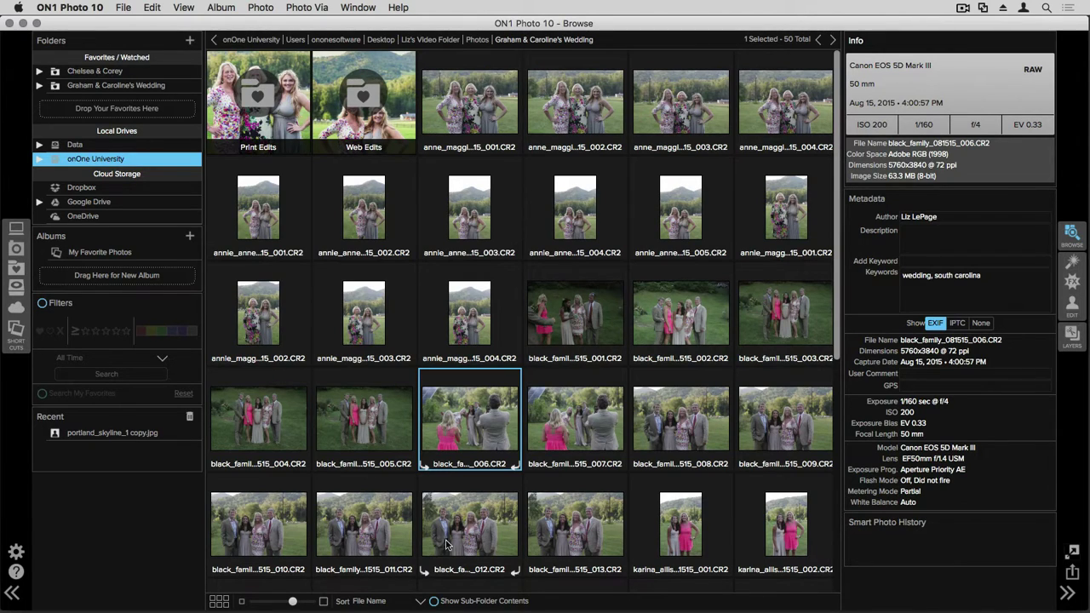
Turn on Show Sub-Folder Contents, scroll through the added items, then turn it back off to show 50 items
left_click(433, 601)
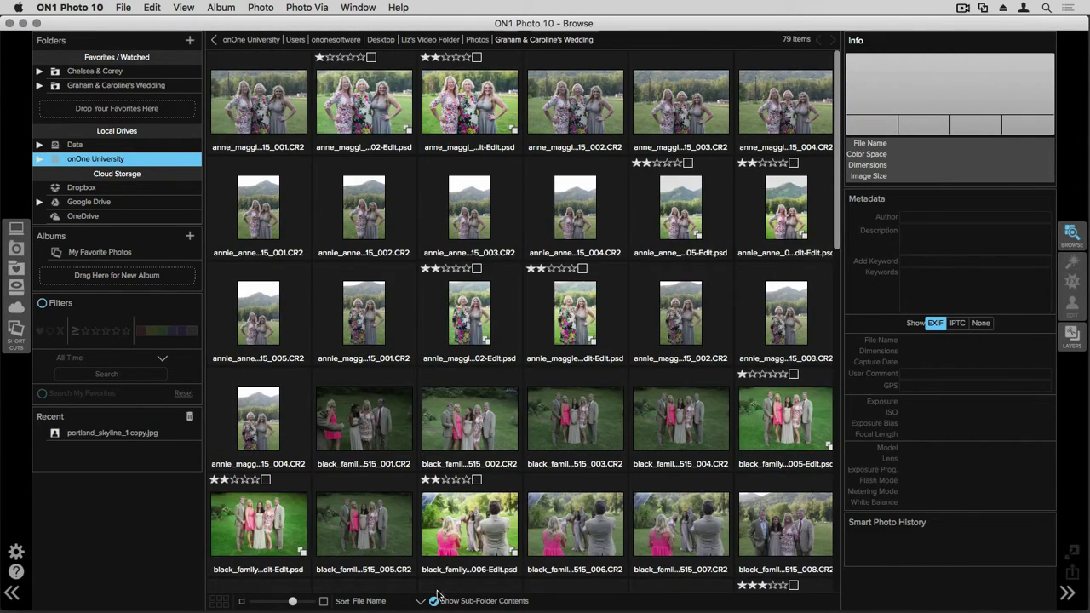
scroll(435, 554, "down", 1)
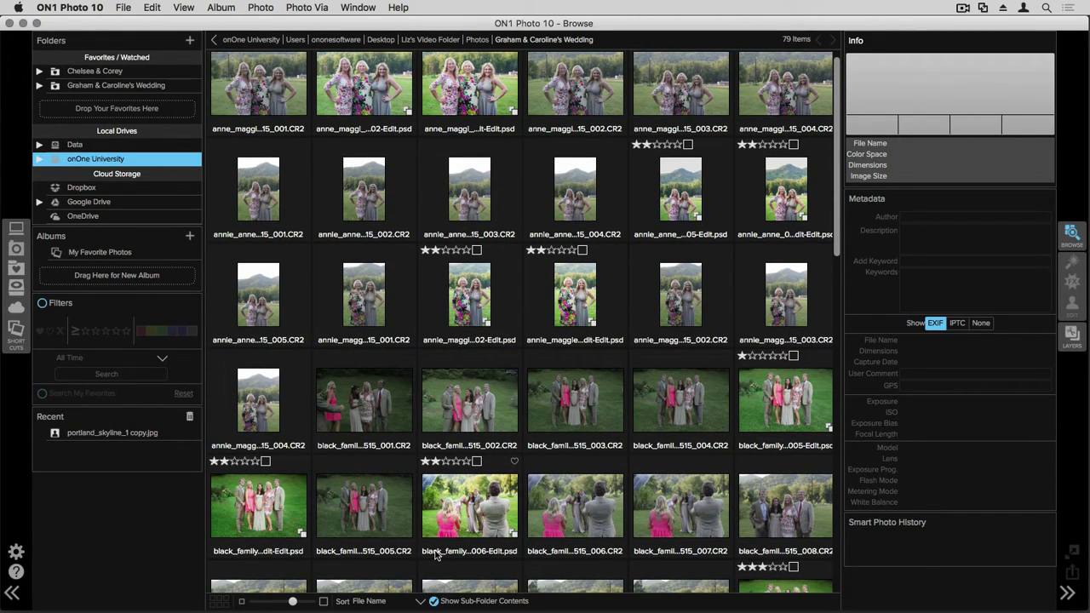
scroll(435, 554, "down", 2)
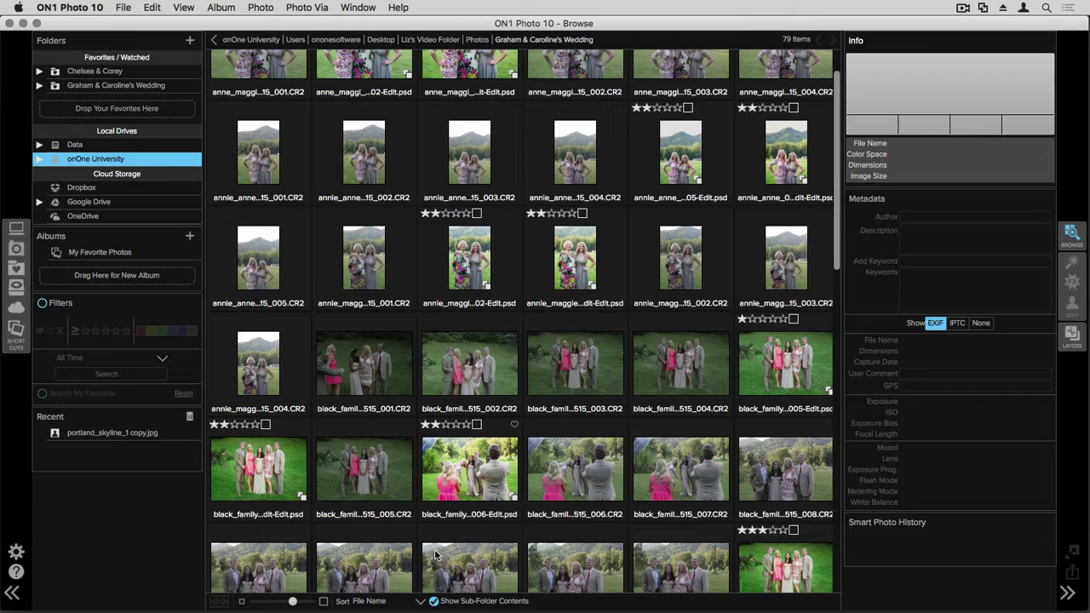
left_click(434, 601)
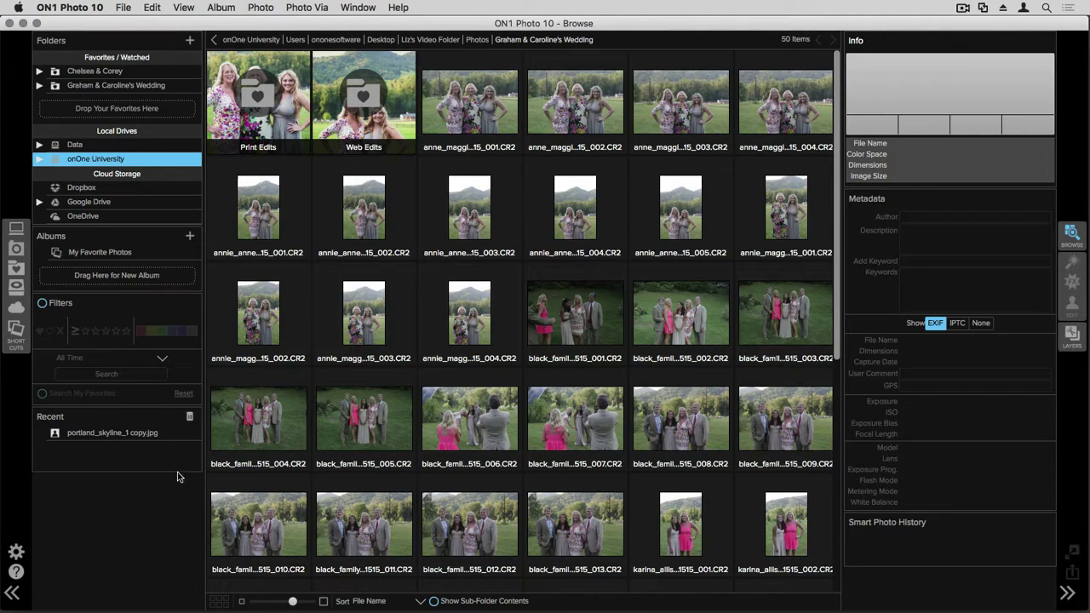
Visit the Desktop, Pictures, Favorites, Drives and Cloud Services shortcuts, ending on Albums with My Favorite Photos
left_click(18, 229)
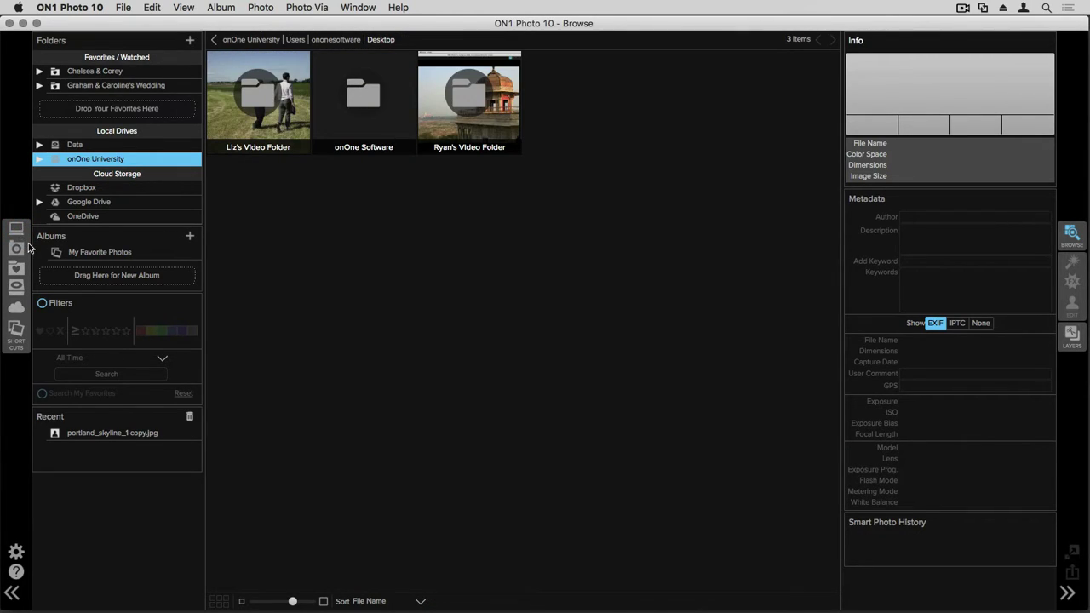
left_click(17, 248)
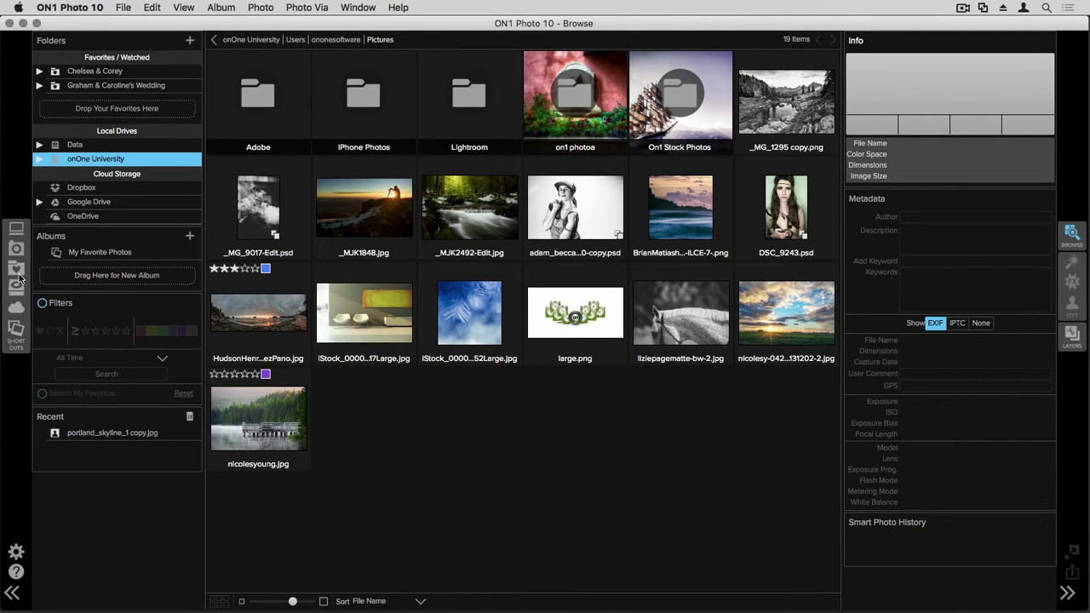
left_click(21, 270)
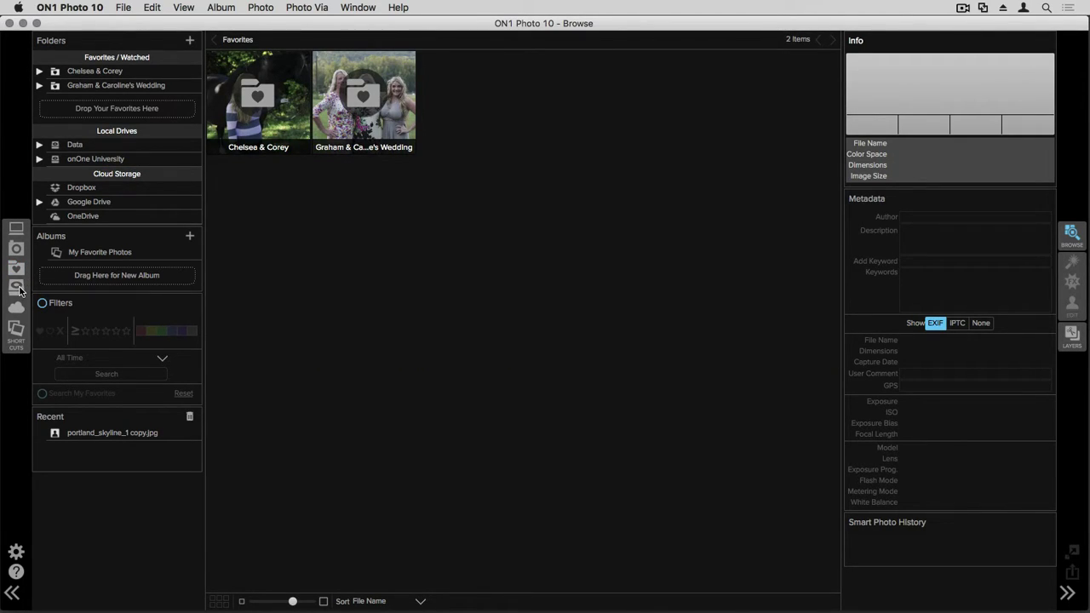
left_click(16, 287)
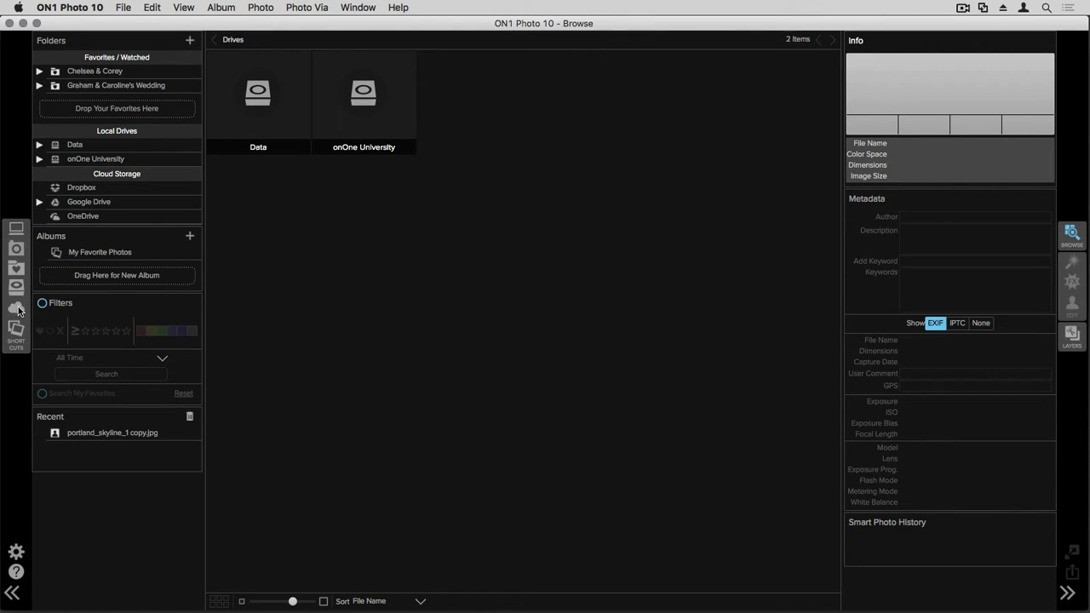
left_click(17, 309)
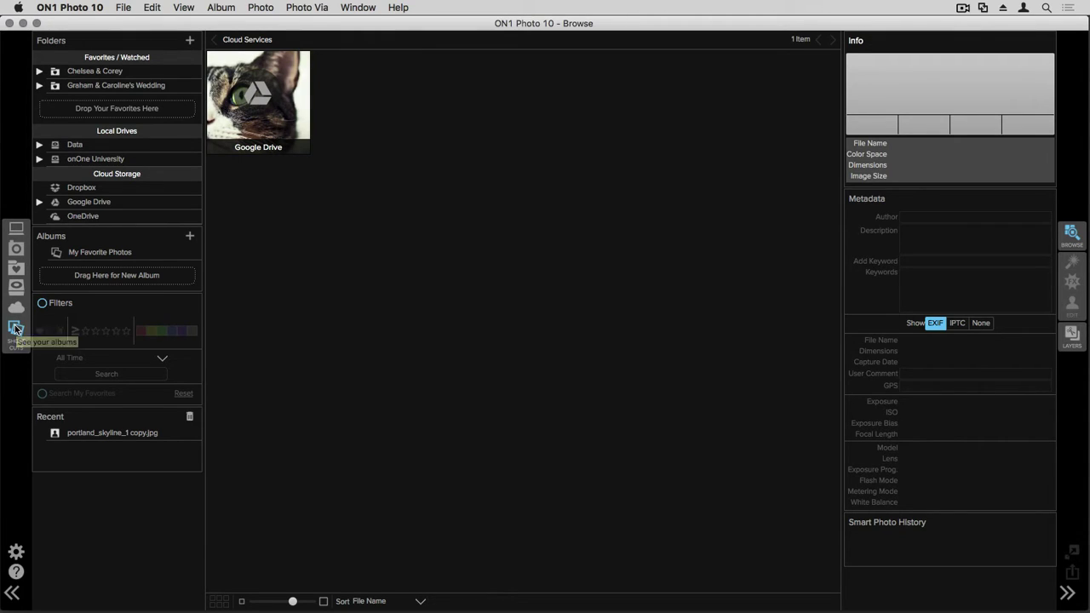
left_click(15, 329)
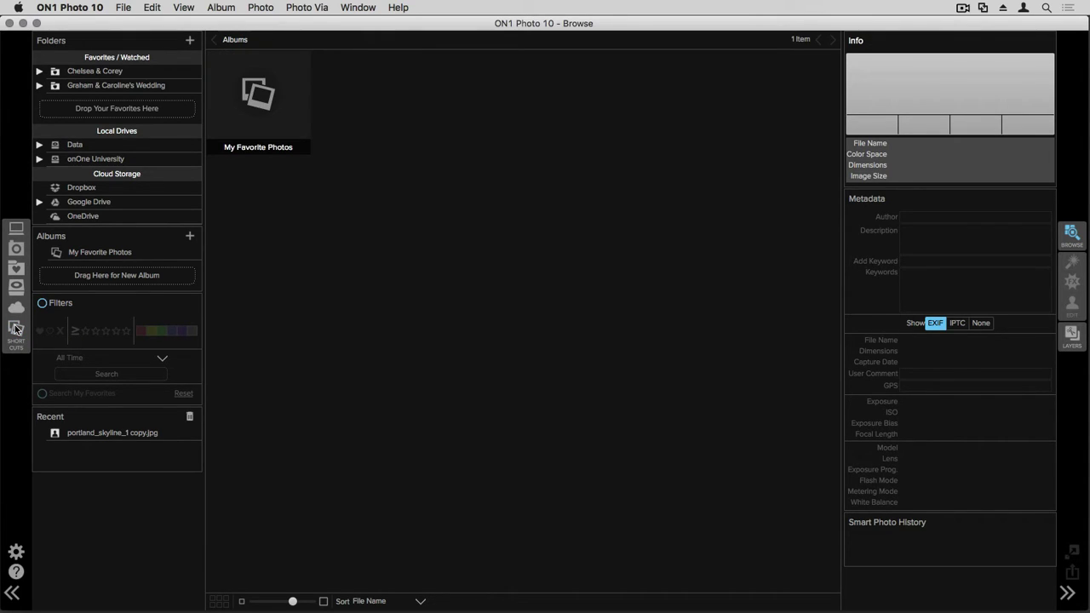